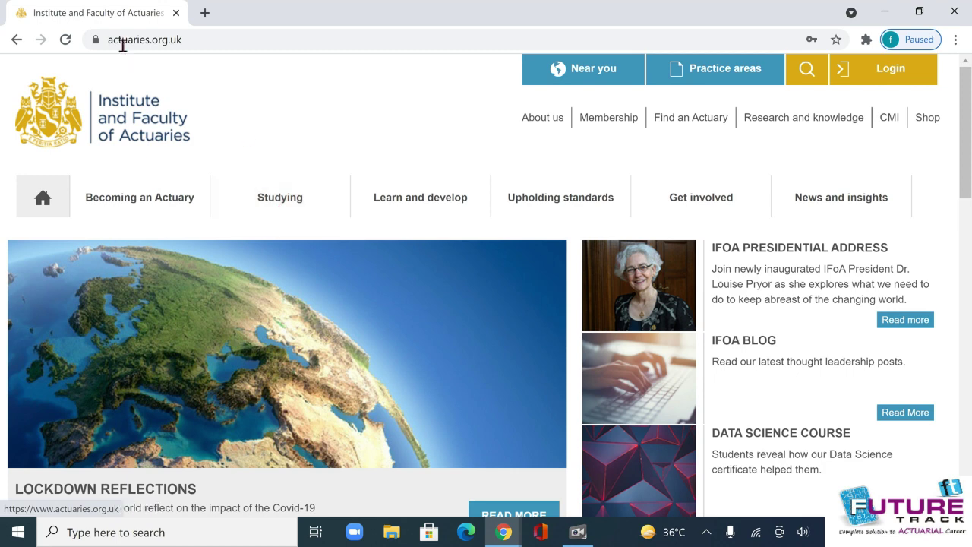
Go to the Studying section and open 'Application for student admission - All'.
drag(221, 44, 104, 39)
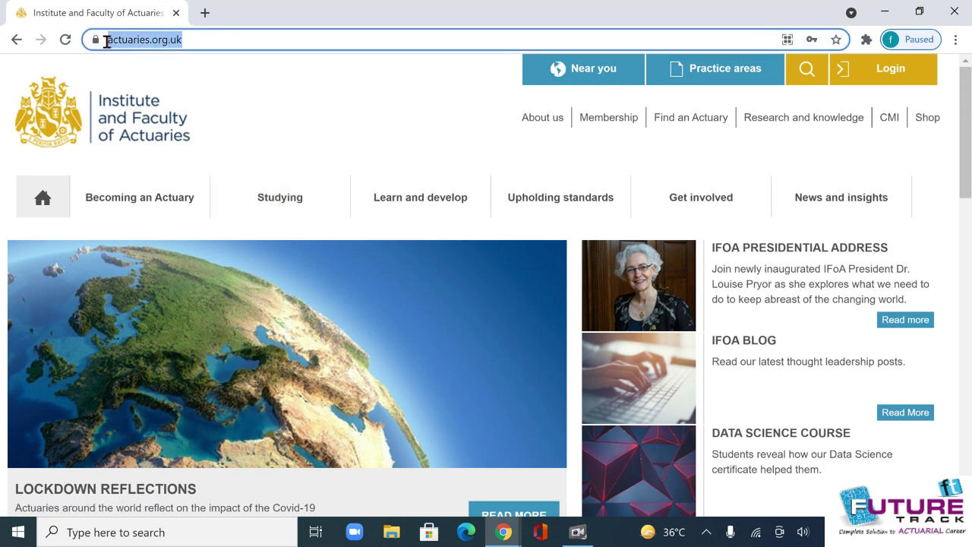
click(269, 174)
click(275, 197)
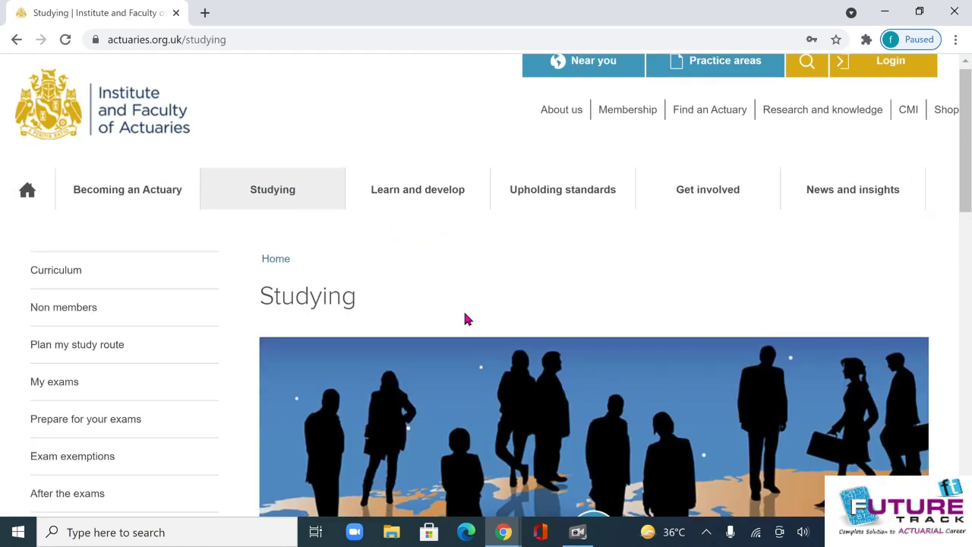
scroll(464, 319, down, 8)
scroll(468, 317, down, 4)
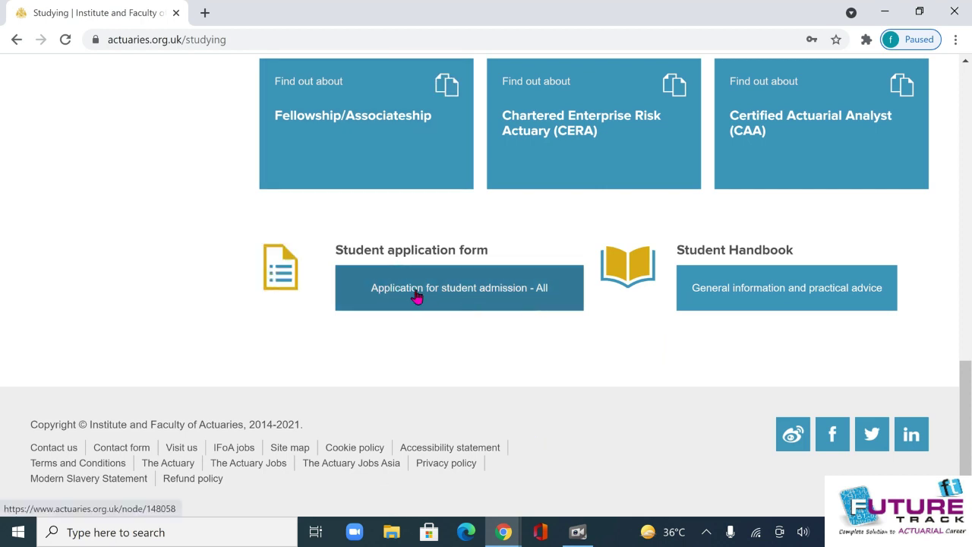
click(490, 296)
Read the form guide down to 'Returning to your Application' and start via My application.
scroll(509, 325, down, 2)
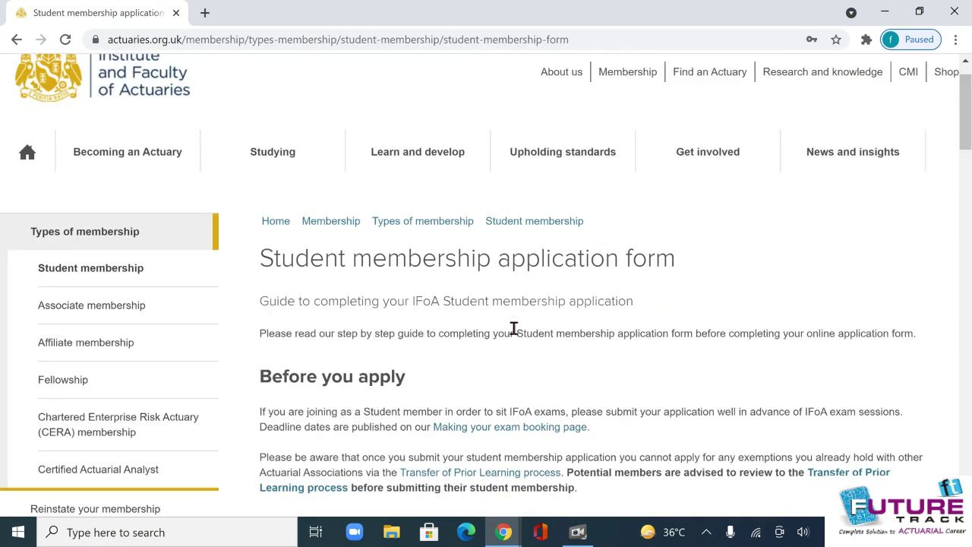
scroll(508, 327, down, 2)
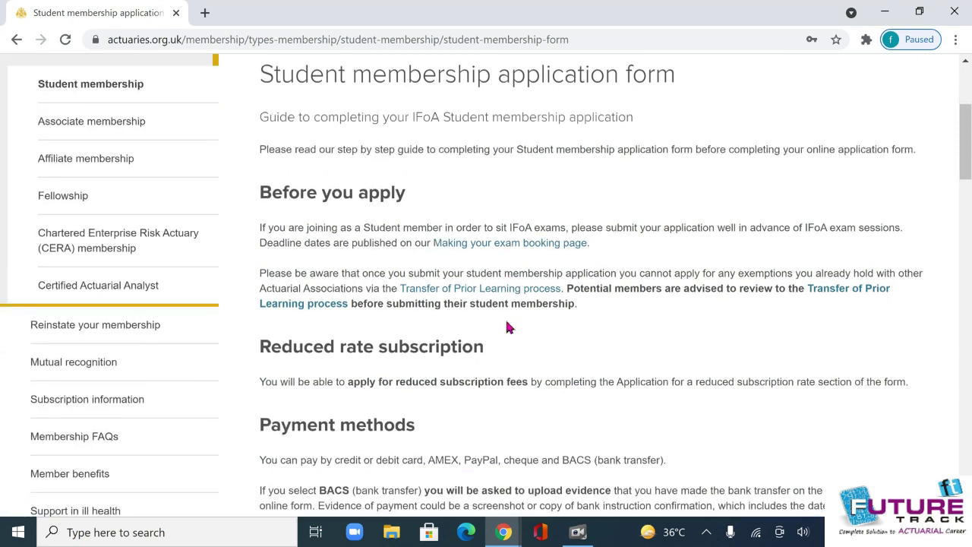
scroll(508, 327, down, 3)
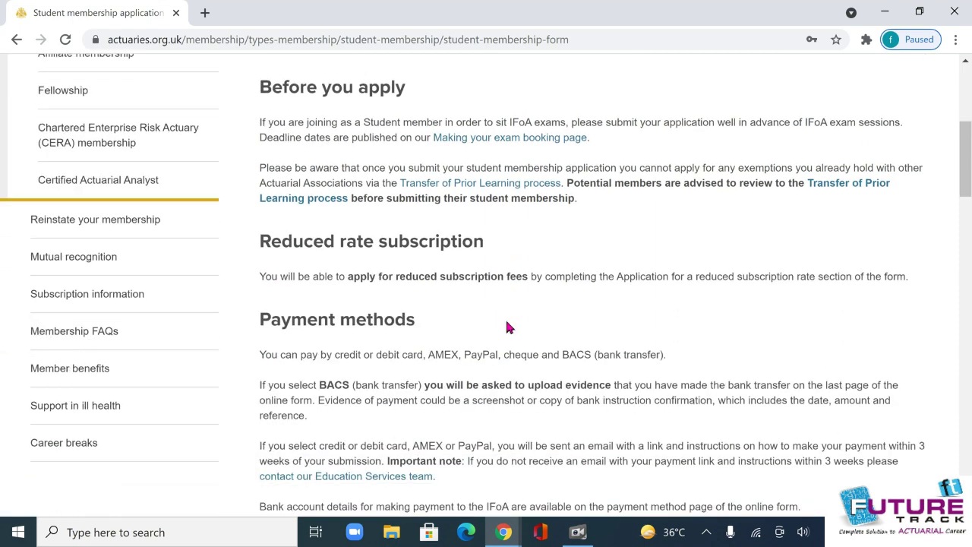
scroll(507, 325, down, 1)
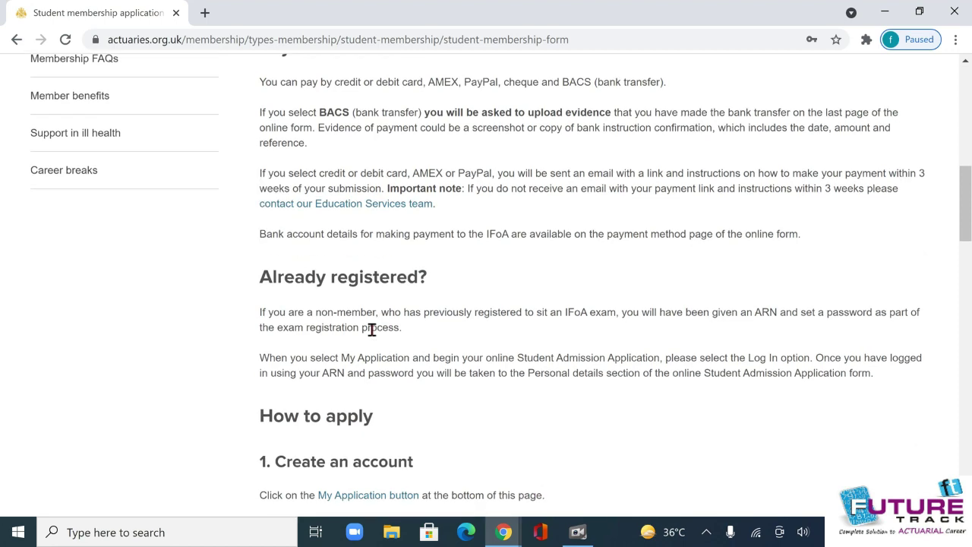
scroll(429, 475, down, 1)
scroll(424, 462, down, 1)
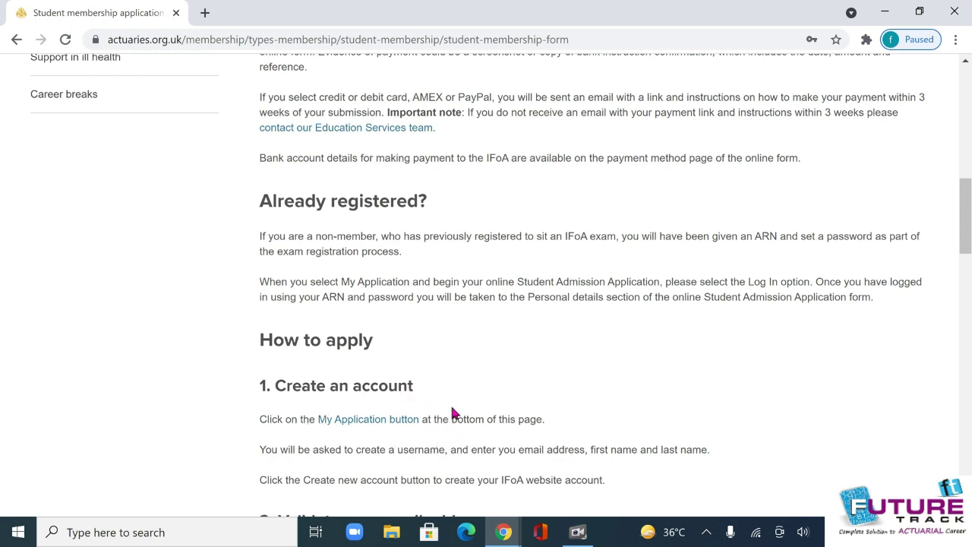
scroll(483, 421, down, 2)
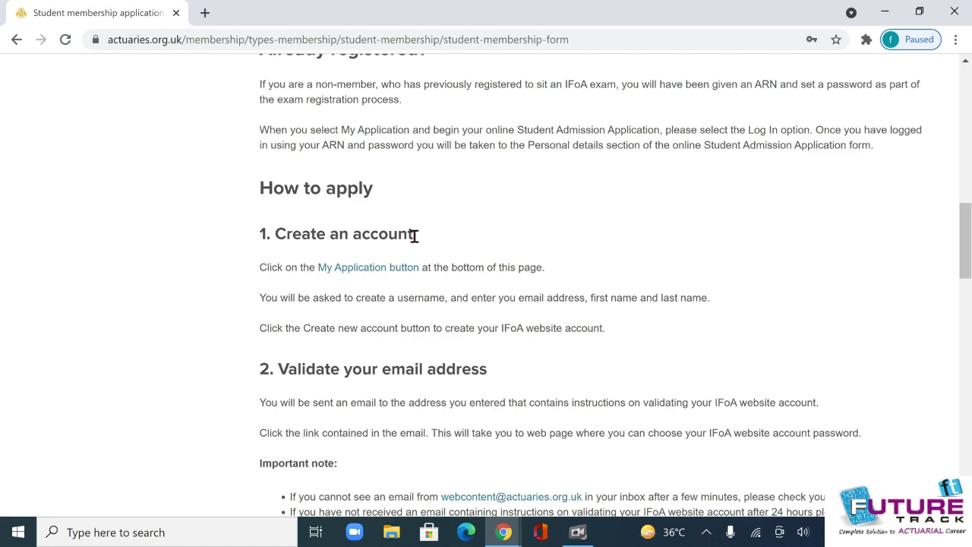
scroll(438, 289, down, 1)
scroll(439, 289, down, 10)
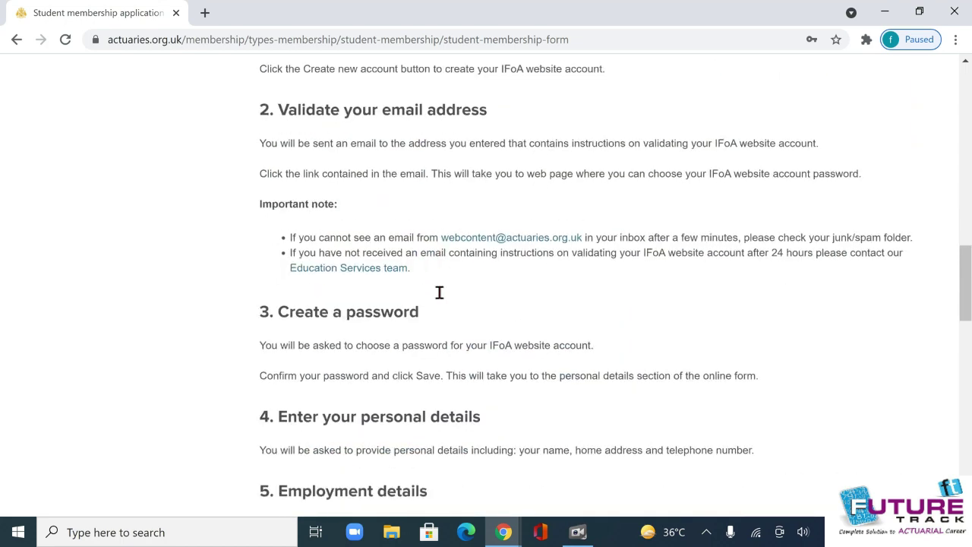
scroll(439, 293, down, 2)
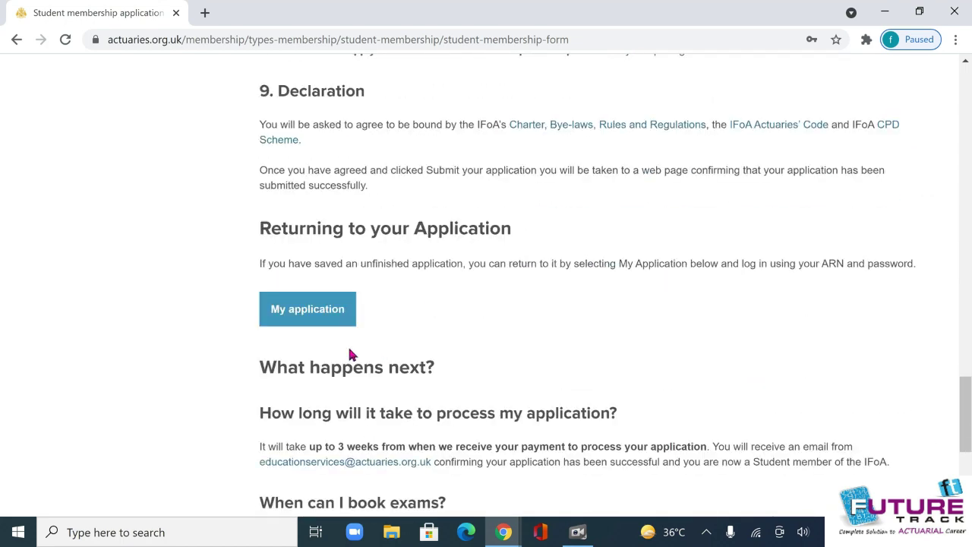
click(294, 322)
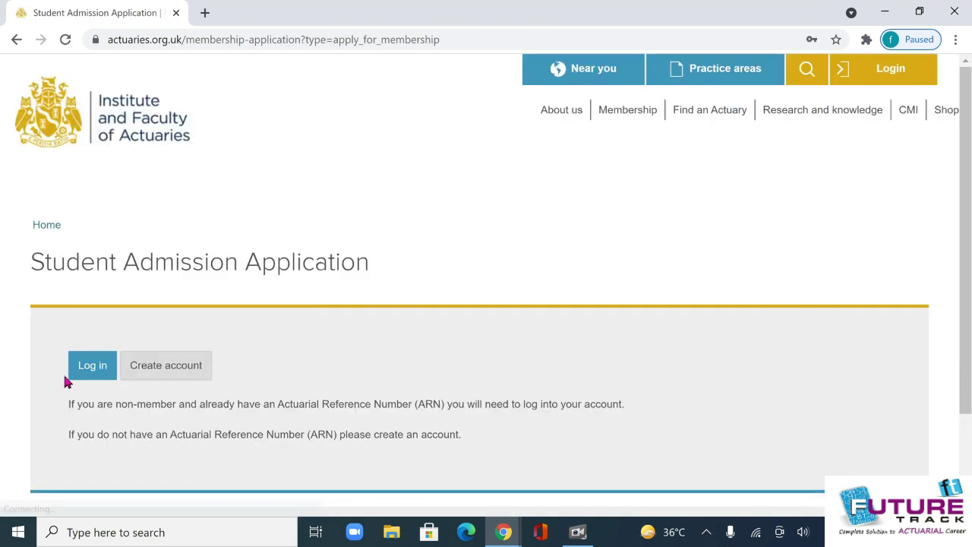
Log in with the applicant's ARN and password, replacing the prefilled username.
click(95, 370)
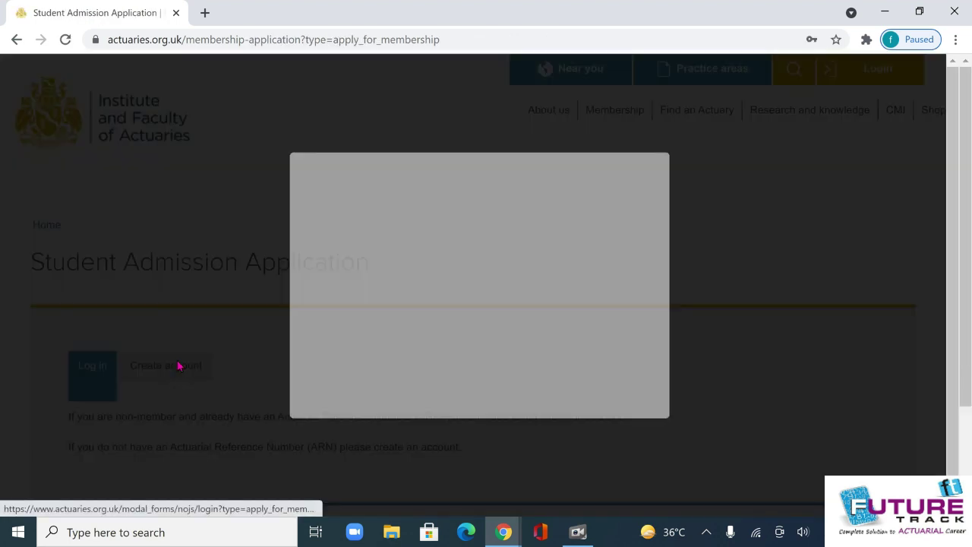
double_click(360, 236)
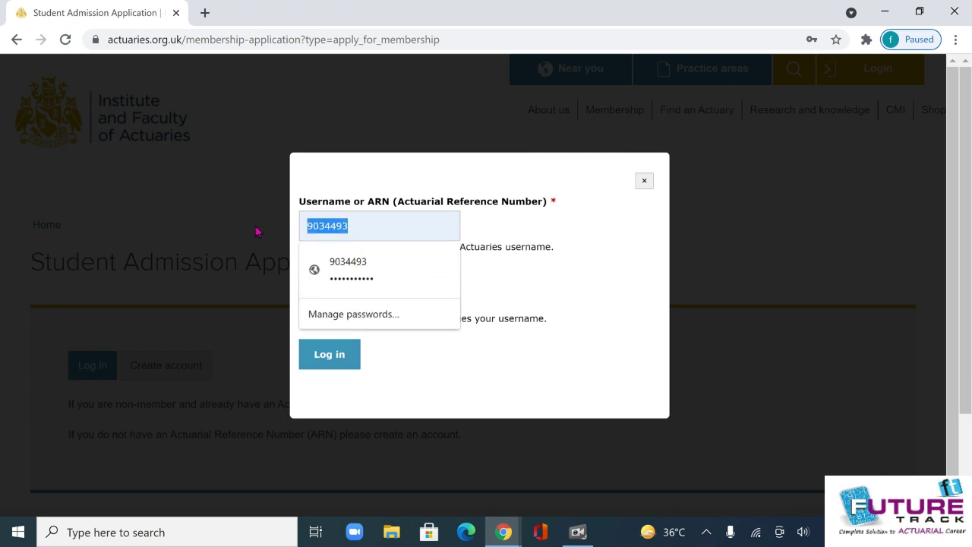
key(BackSpace)
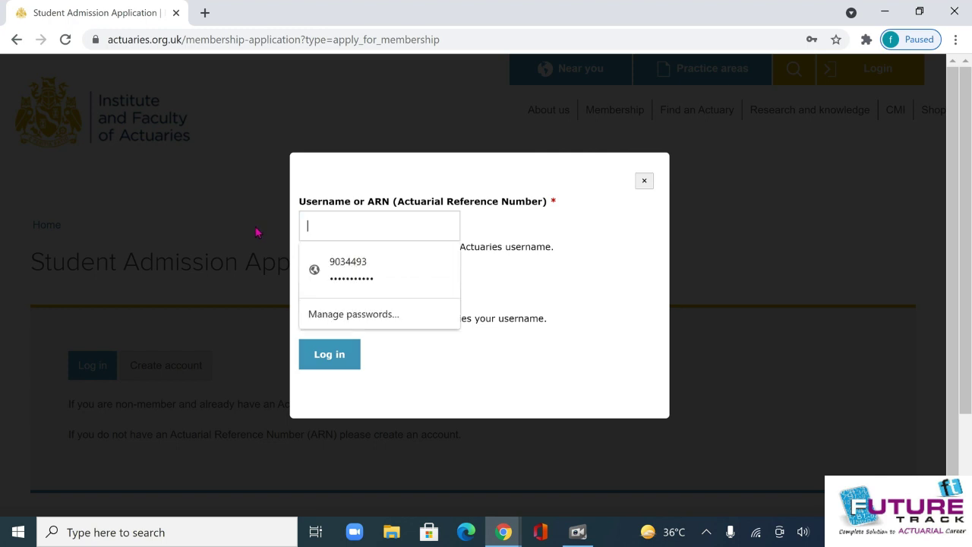
click(566, 221)
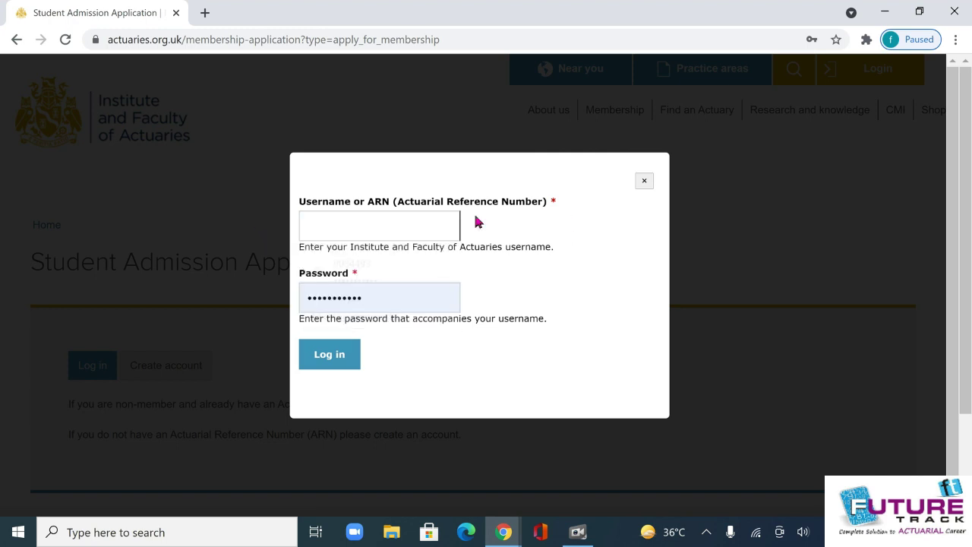
click(332, 226)
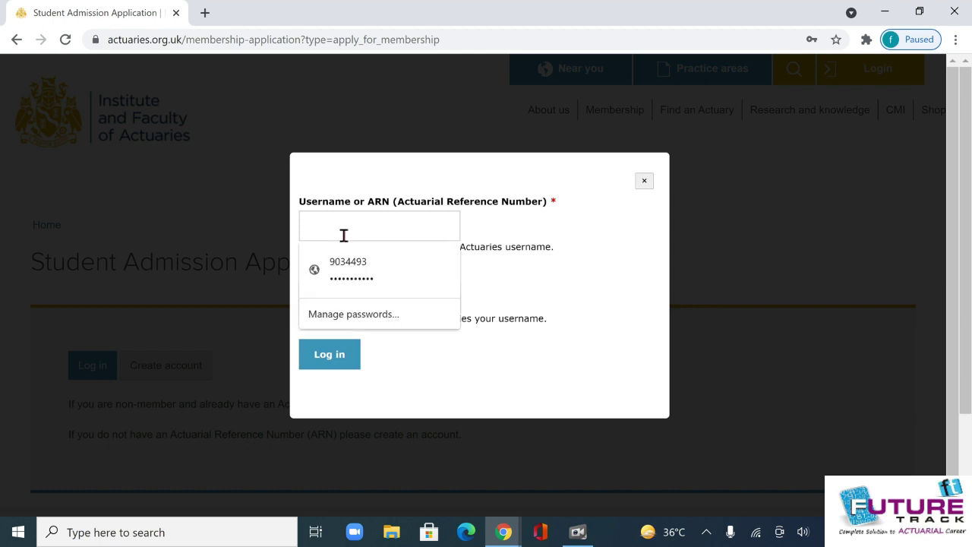
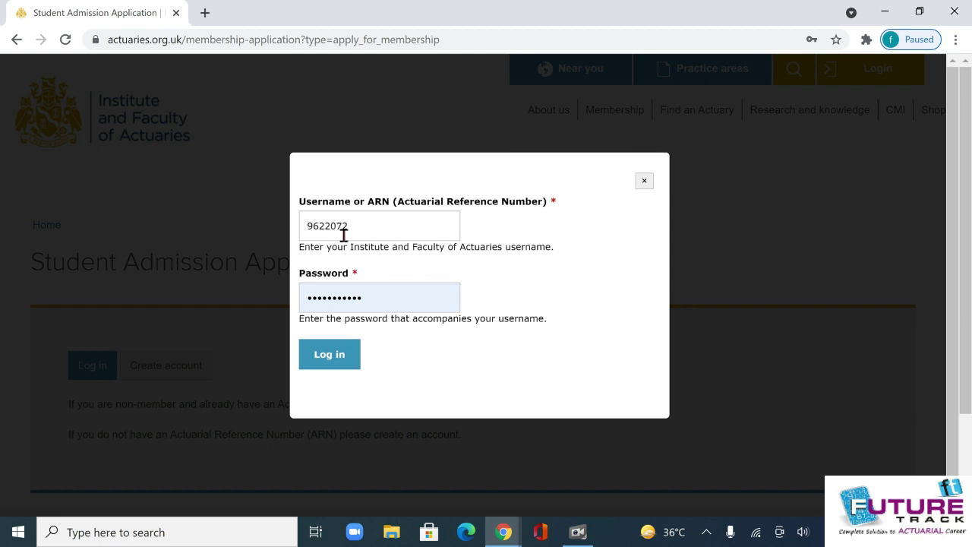
key(Tab)
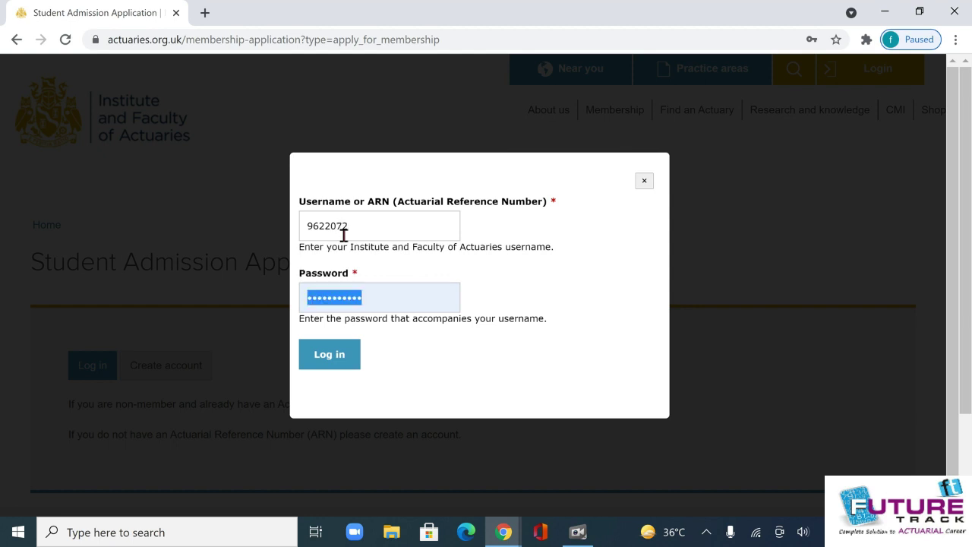
text(•)
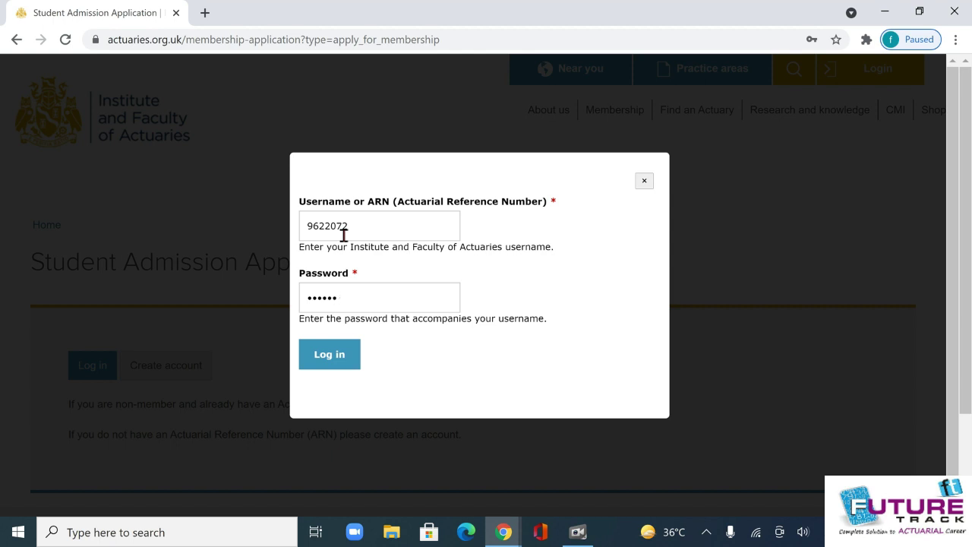
click(343, 360)
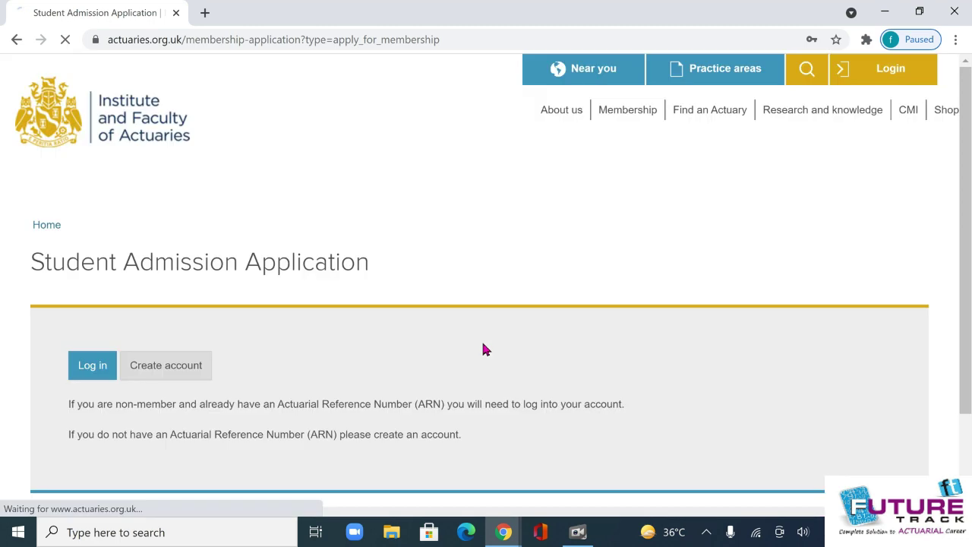
Save the password in Chrome and view Employment details showing position type Not working.
scroll(656, 289, down, 3)
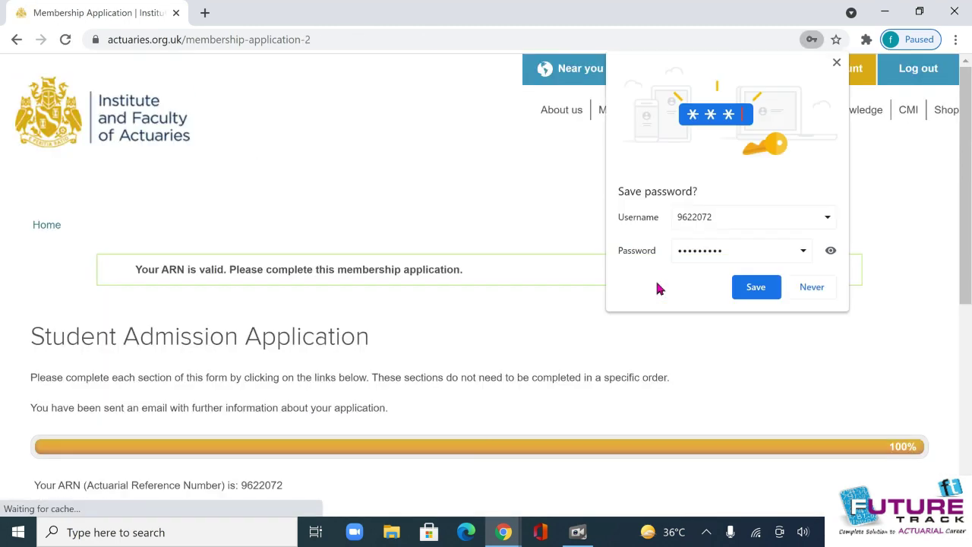
click(769, 289)
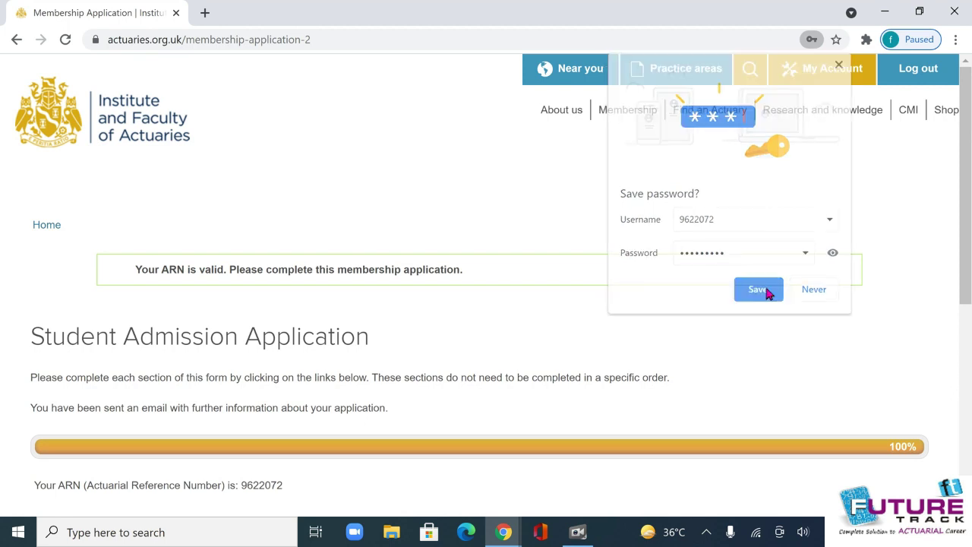
scroll(405, 299, down, 2)
scroll(405, 301, down, 1)
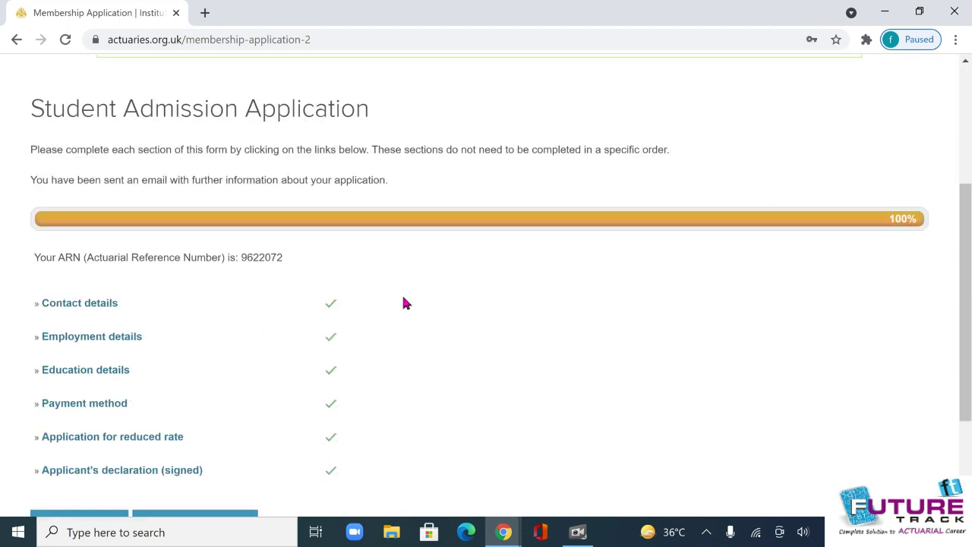
click(94, 338)
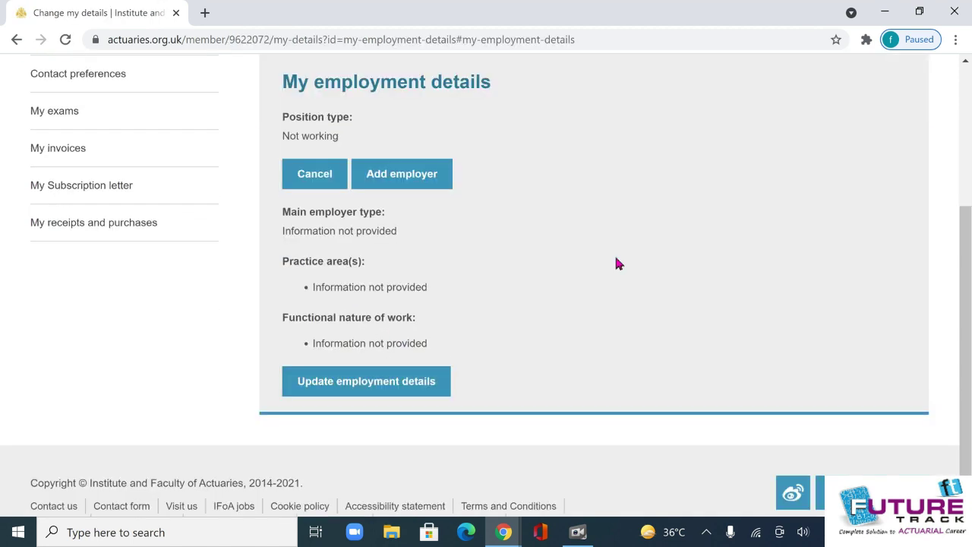
scroll(600, 266, up, 1)
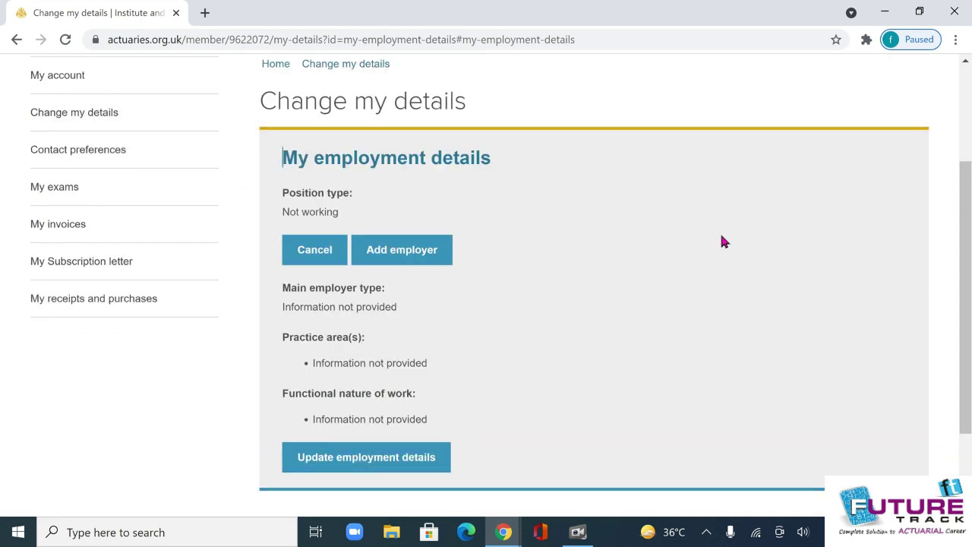
scroll(289, 312, up, 1)
Leave employment details unchanged and re-save Education details with No for a university degree.
click(334, 334)
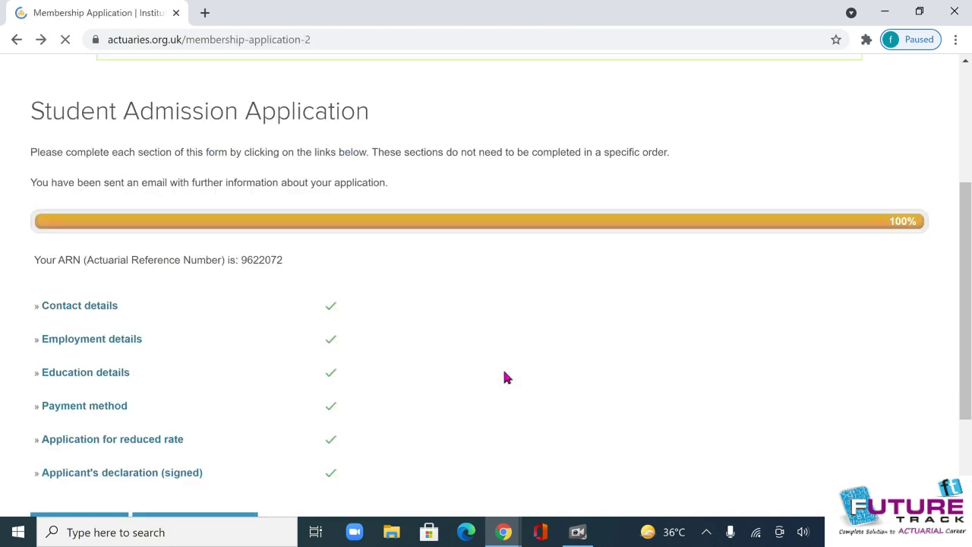
click(87, 370)
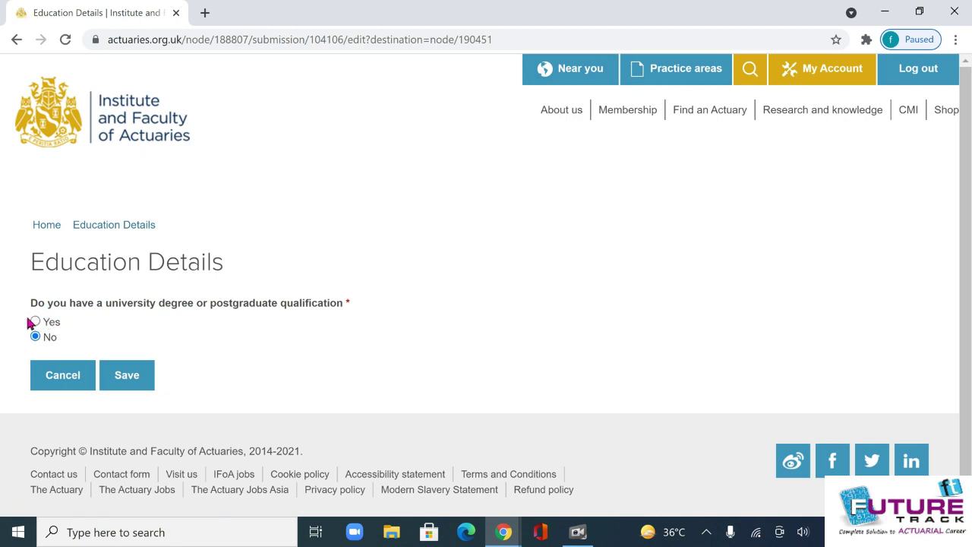
click(127, 376)
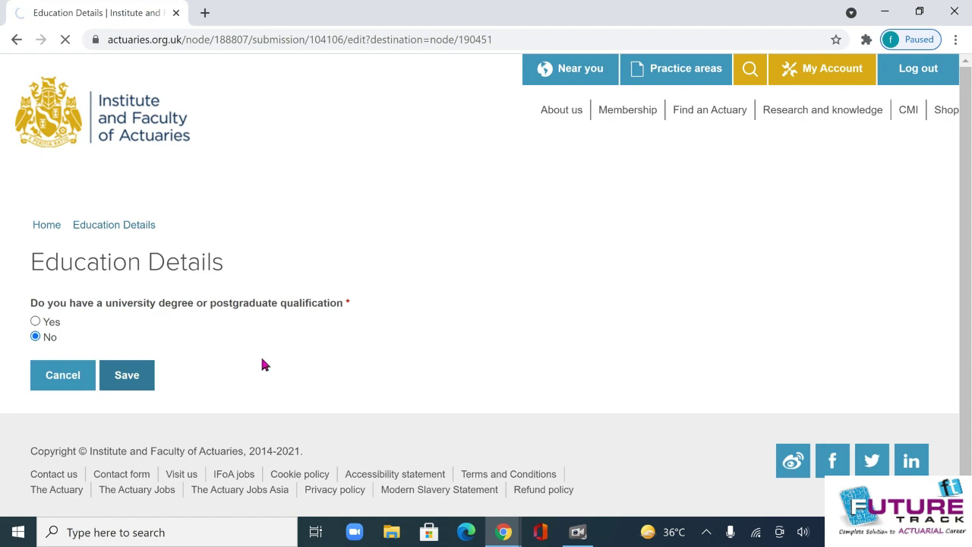
scroll(240, 351, down, 5)
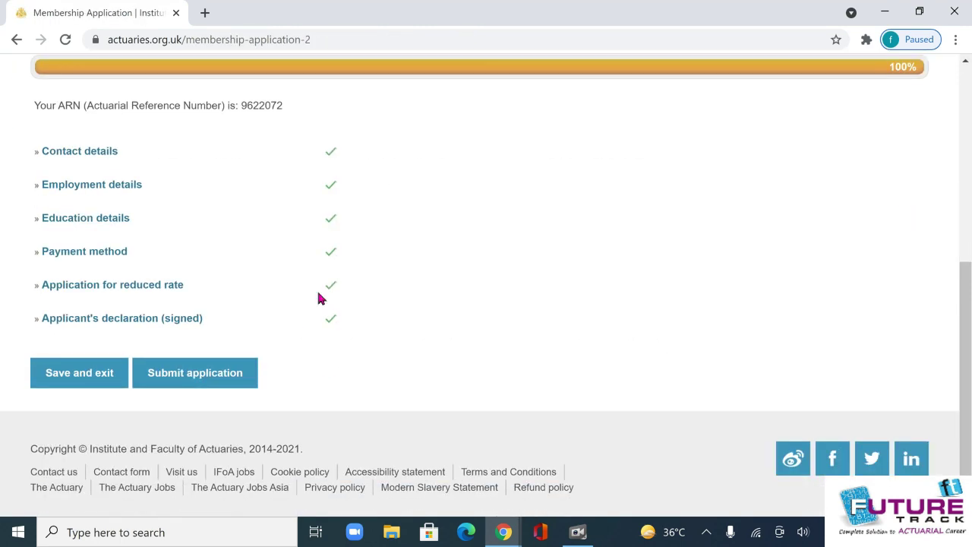
Re-save Payment method as Visa, MasterCard, Amex or PayPal, not paid by an employer.
click(88, 253)
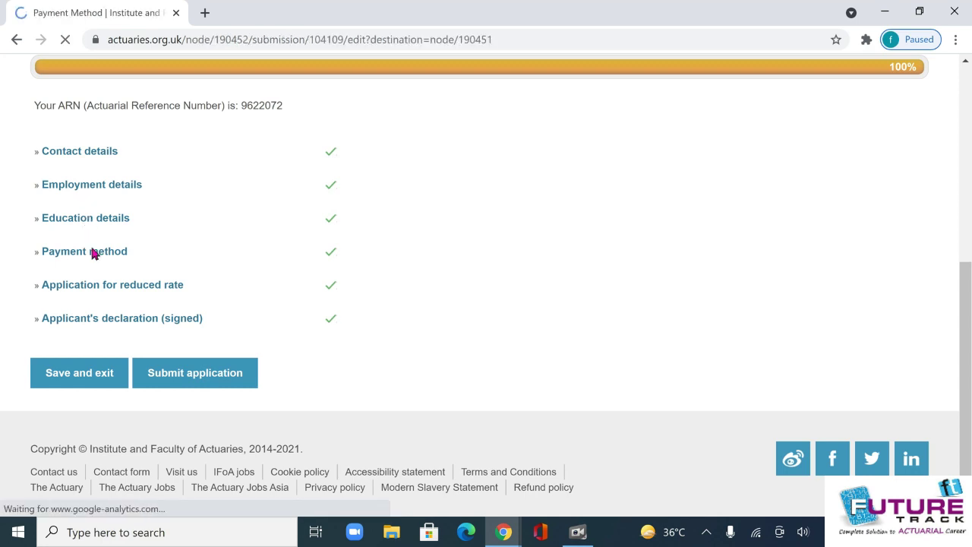
scroll(278, 266, down, 1)
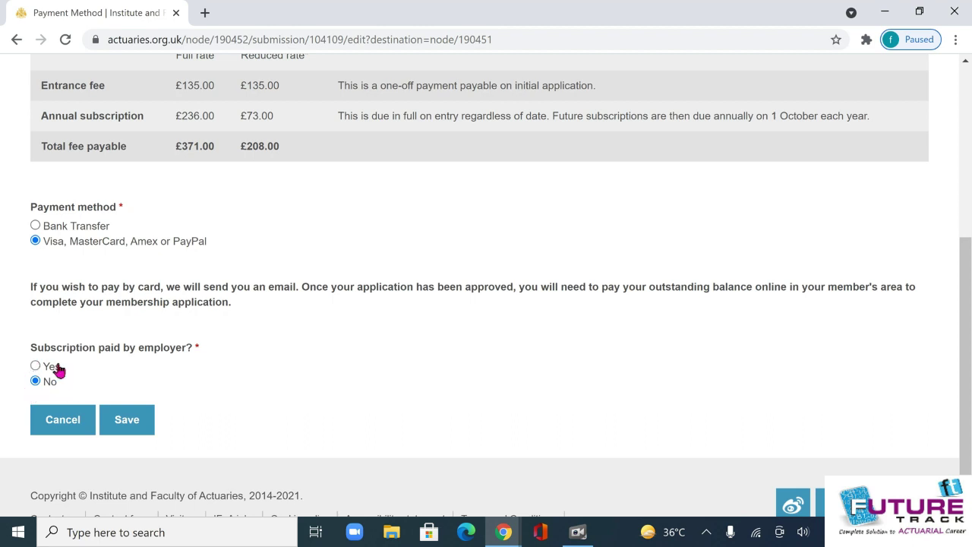
click(126, 427)
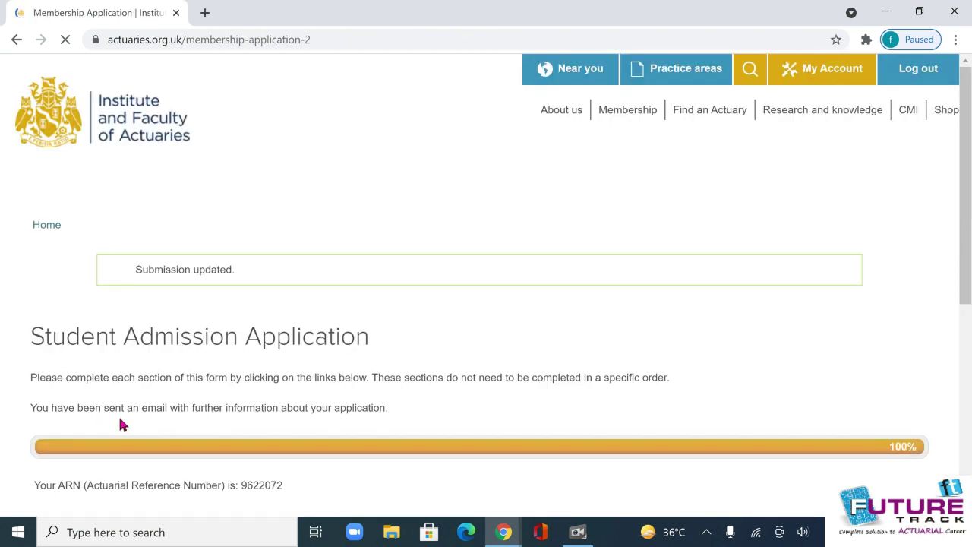
scroll(148, 389, down, 3)
Re-save the reduced-rate application with Yes, both confirmations ticked and £0.00 annual income.
scroll(148, 394, down, 2)
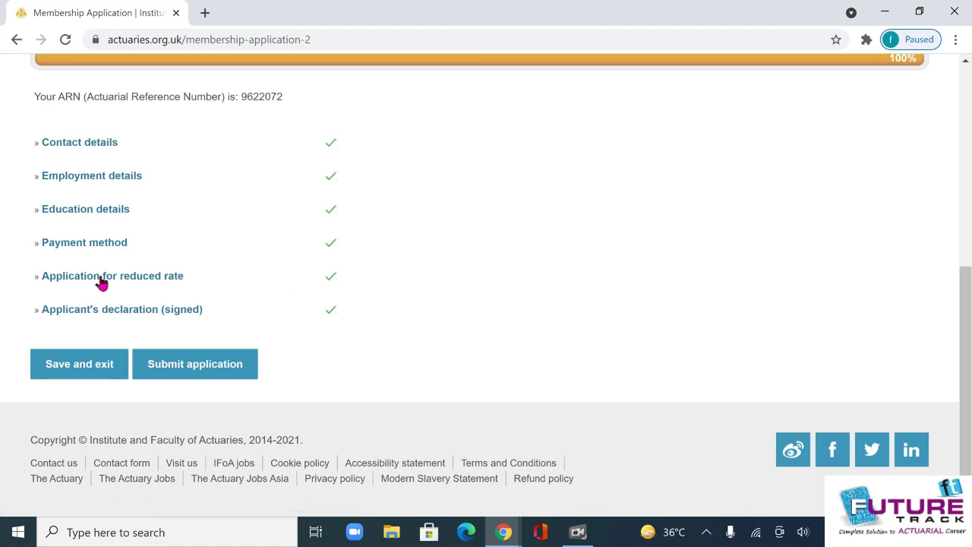
click(101, 282)
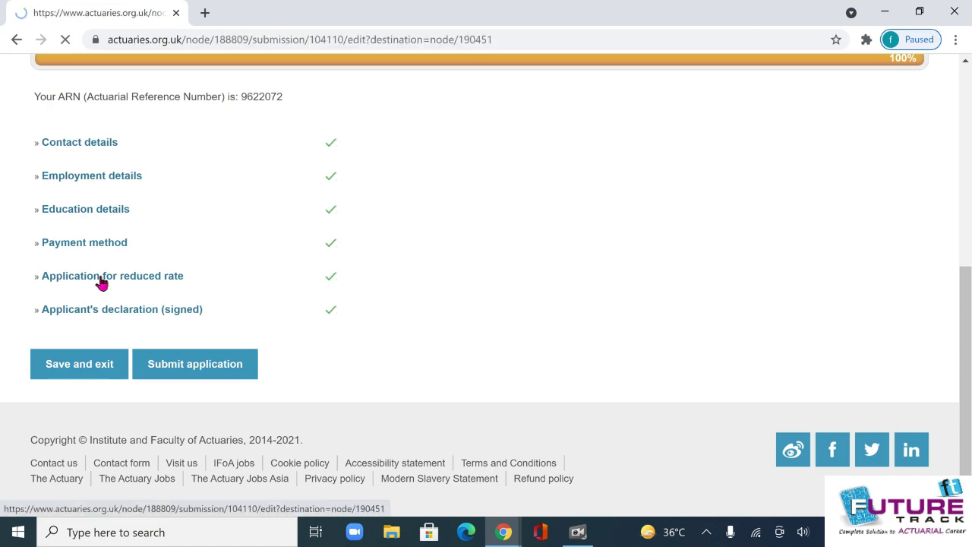
scroll(99, 282, down, 2)
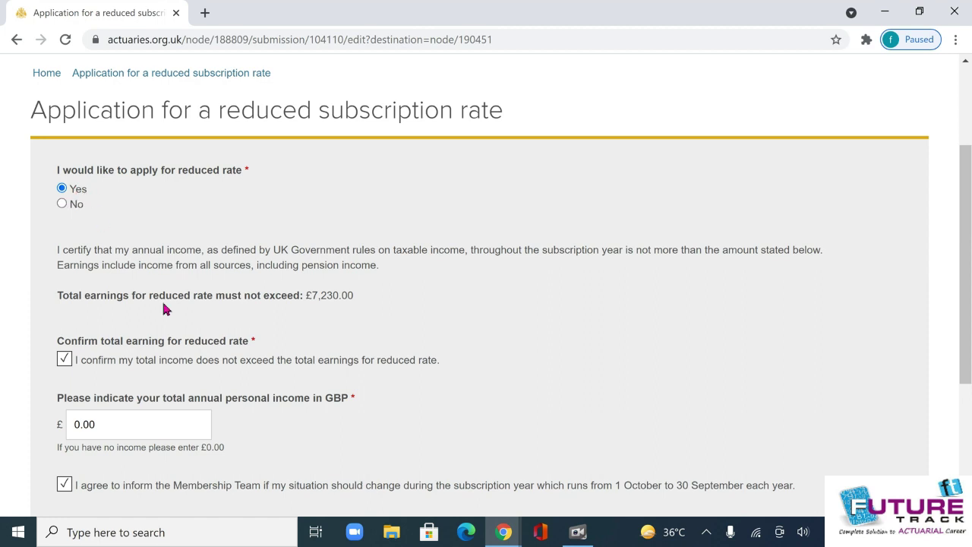
scroll(144, 319, down, 1)
scroll(123, 334, down, 1)
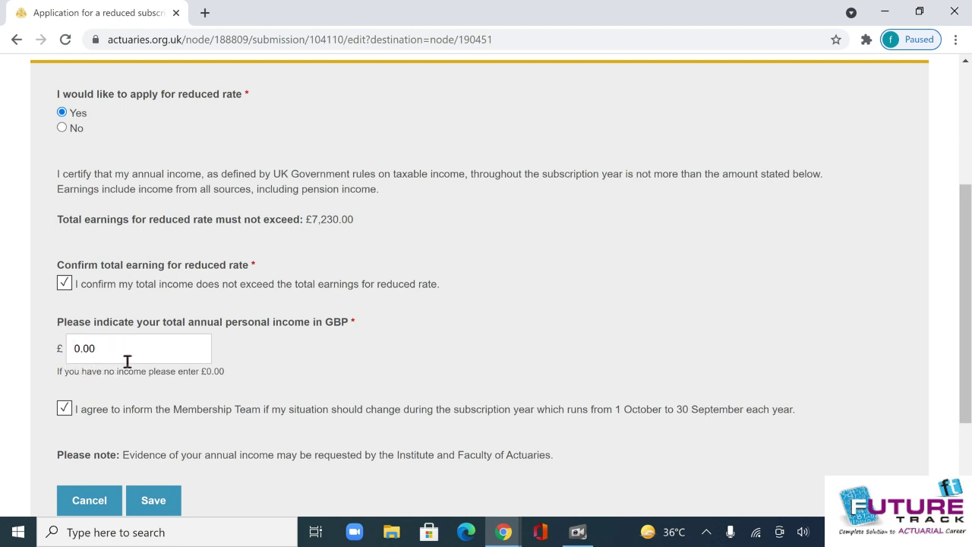
scroll(137, 376, down, 2)
click(156, 350)
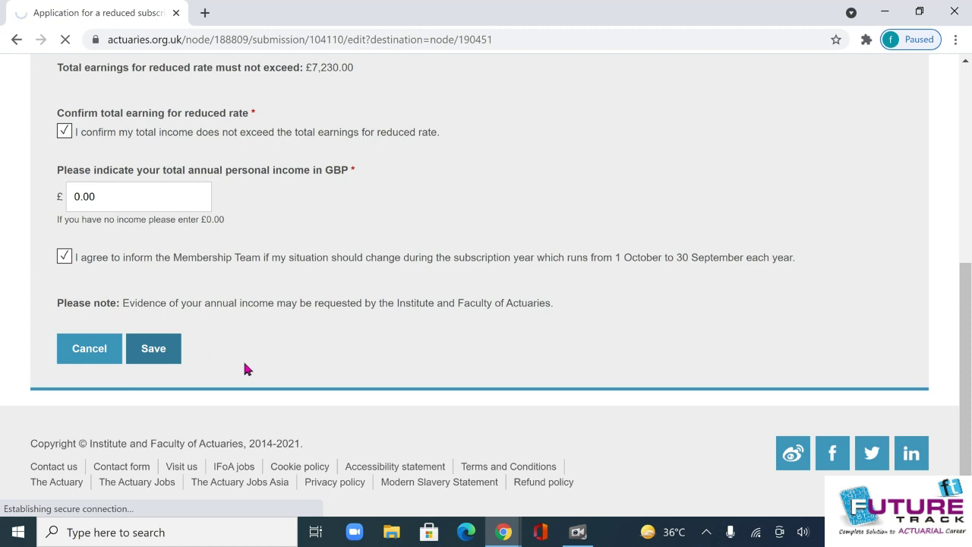
scroll(245, 372, down, 5)
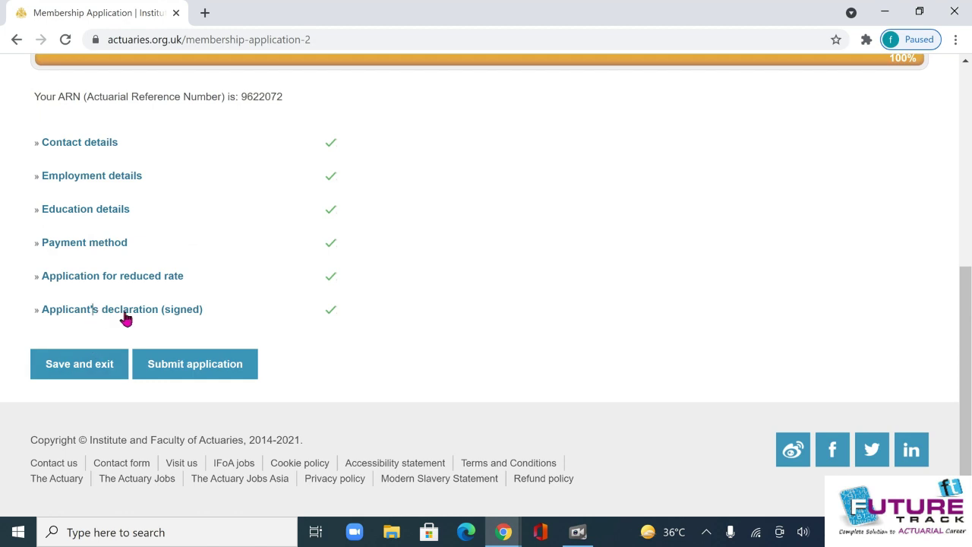
Submit the completed application and check the successful-submission confirmation page.
double_click(130, 313)
drag(191, 319, 340, 323)
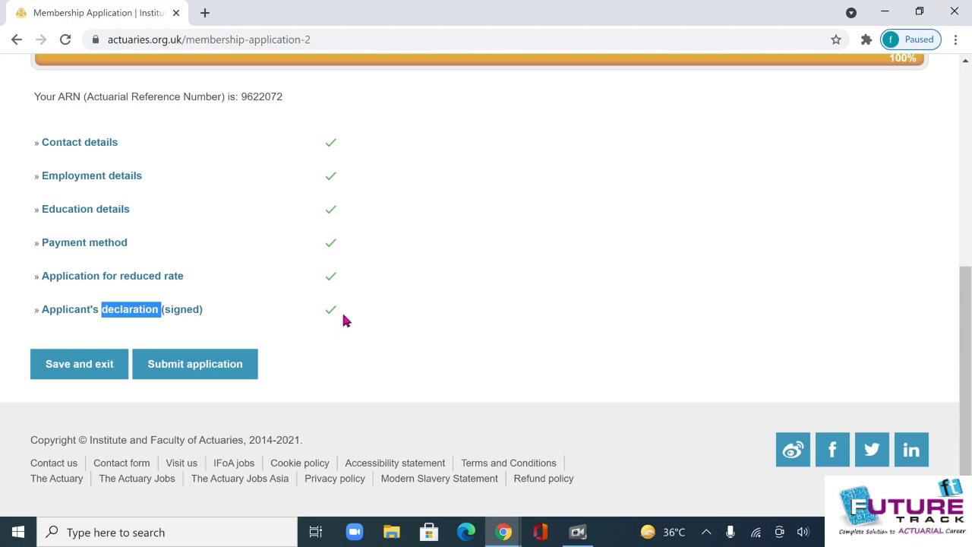
click(357, 346)
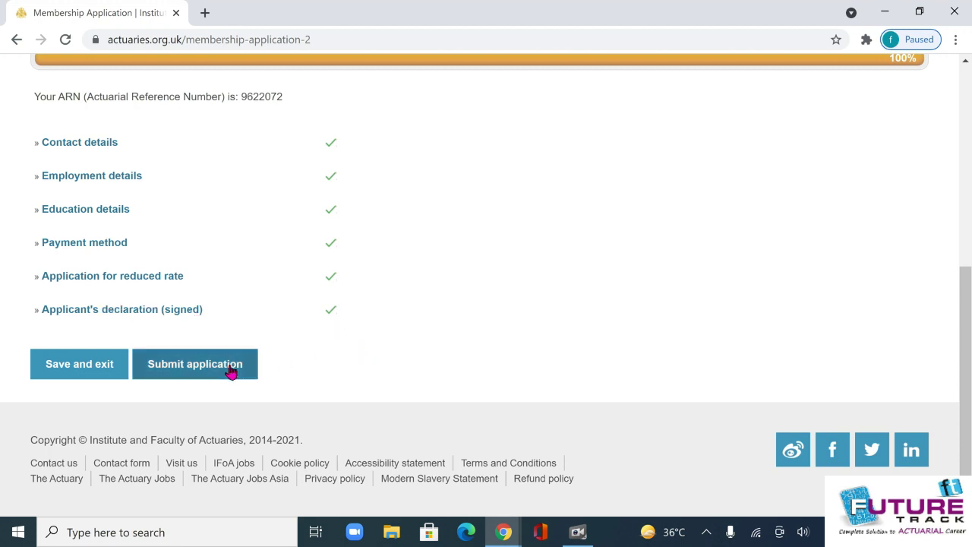
click(231, 370)
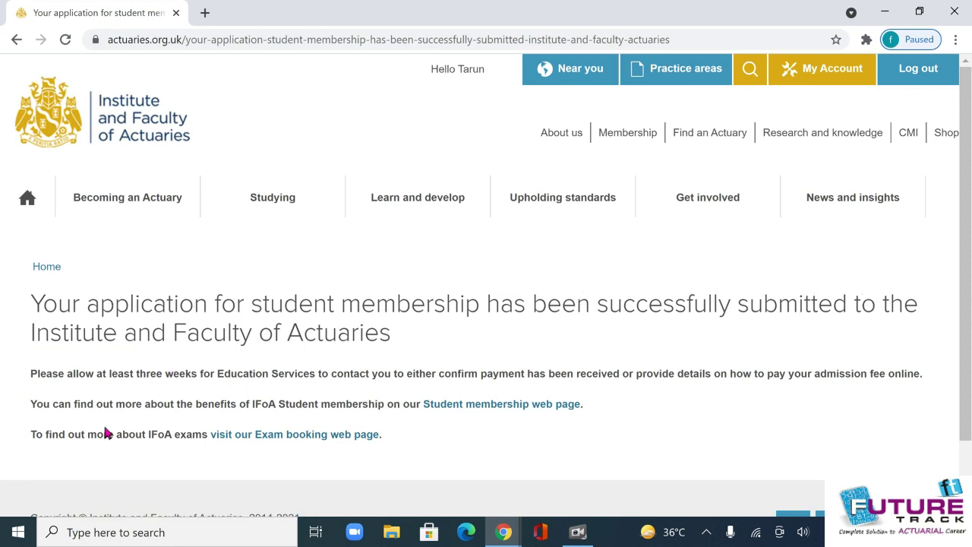
scroll(111, 392, down, 1)
scroll(105, 350, up, 1)
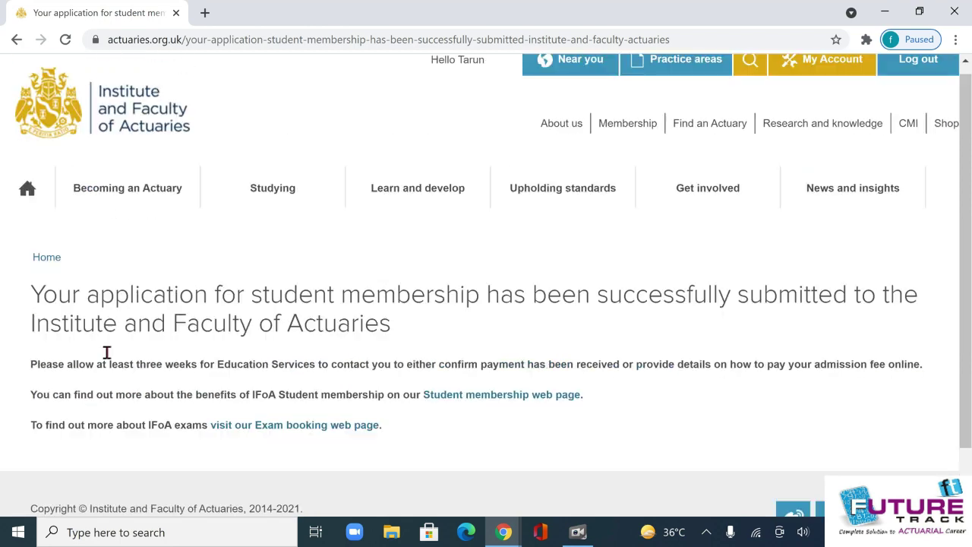